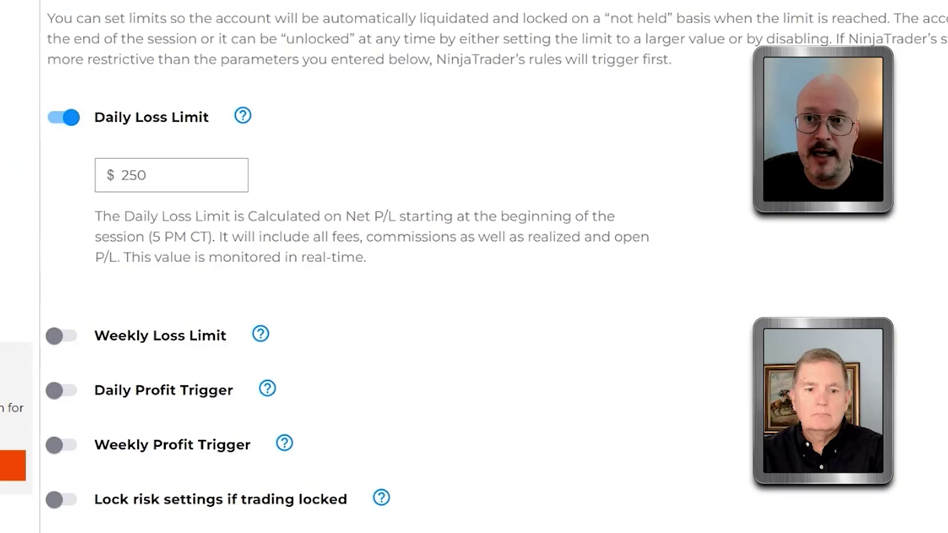
# Step: Change the Daily Loss Limit from 250 to 150 and save the risk settings
pyautogui.doubleClick(133, 176)
pyautogui.click(128, 175)
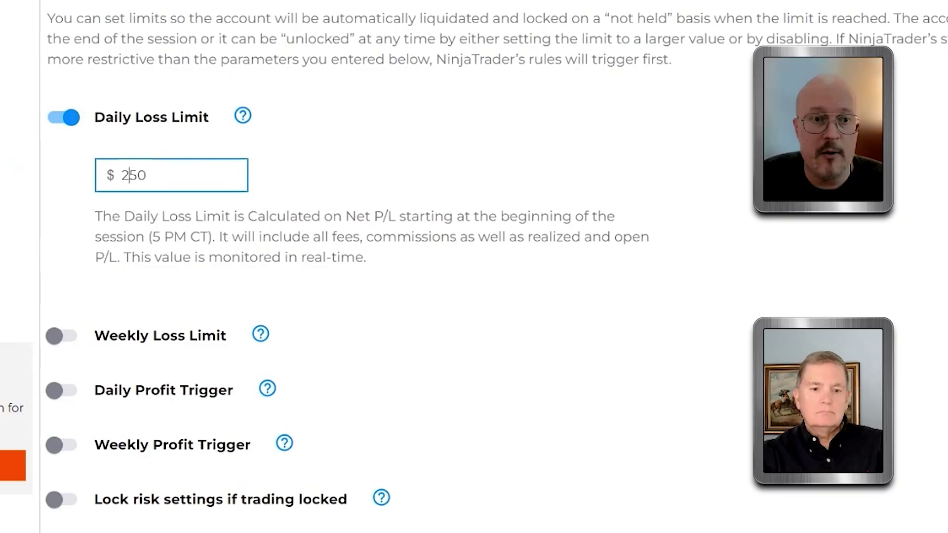
pyautogui.press('BackSpace')
pyautogui.write('1')
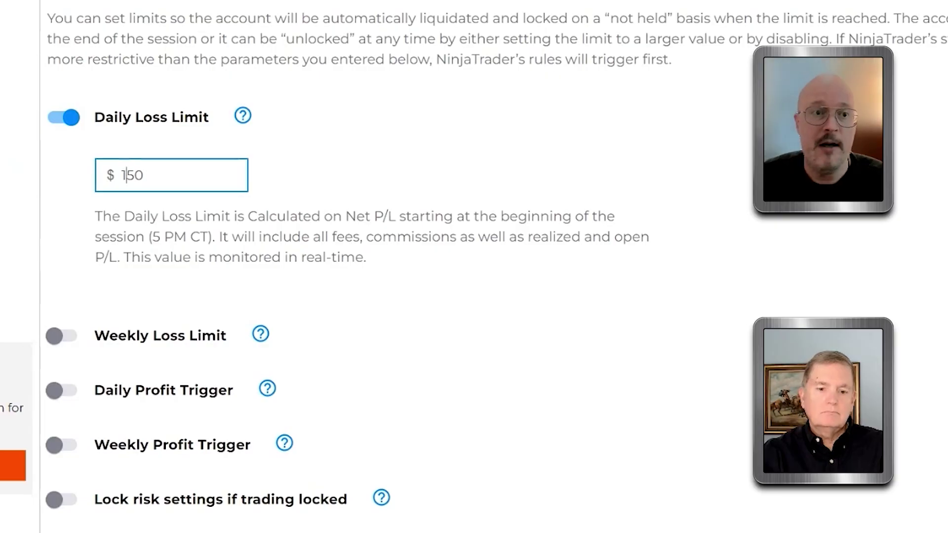
pyautogui.scroll(-3, 346, 267)
pyautogui.scroll(-2, 346, 266)
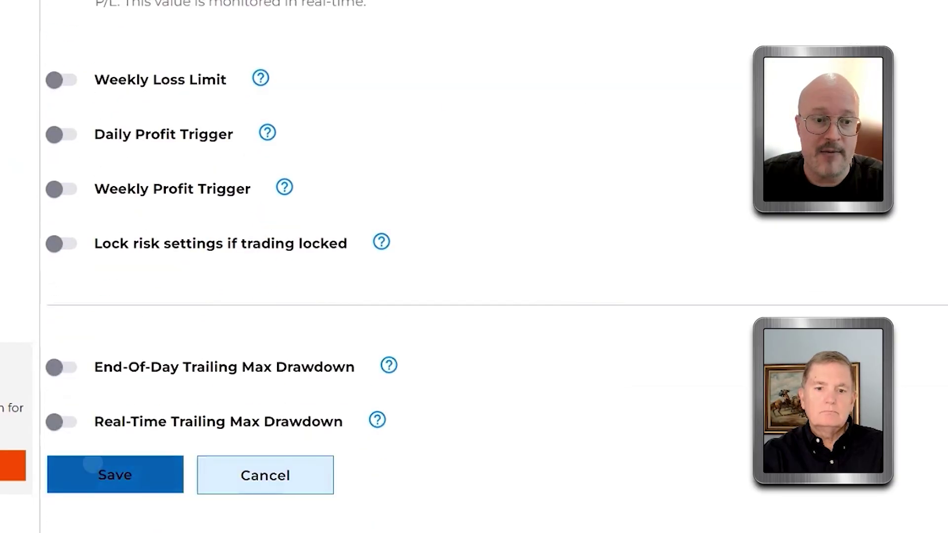
pyautogui.press('Return')
pyautogui.scroll(-5, 346, 266)
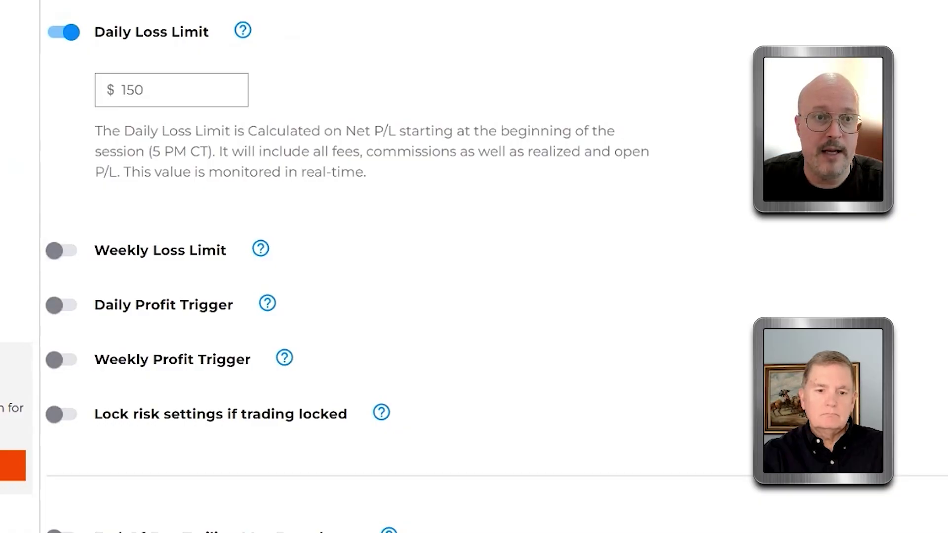
# Step: Enable the Weekly Profit Trigger at $500 and save the risk settings
pyautogui.click(63, 359)
pyautogui.write('5')
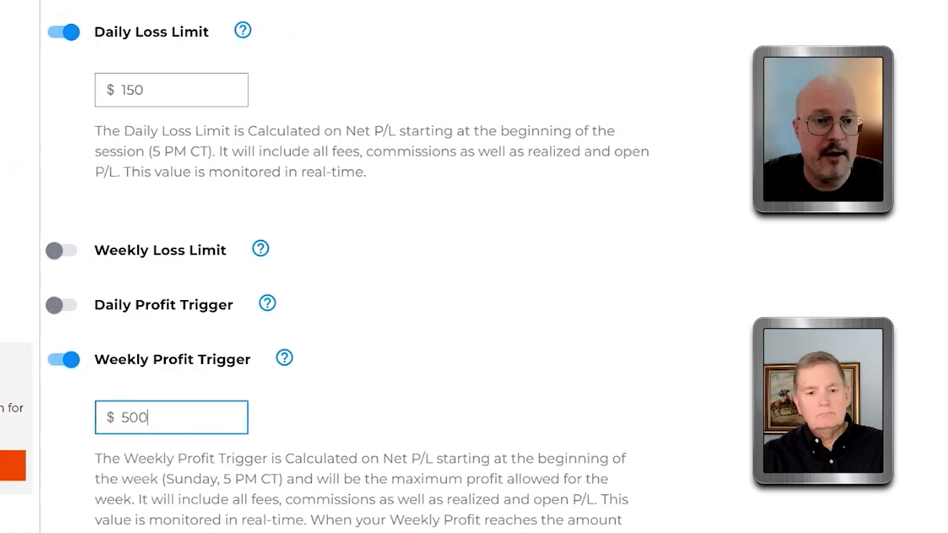
pyautogui.write('00')
pyautogui.scroll(-8, 346, 267)
pyautogui.click(116, 461)
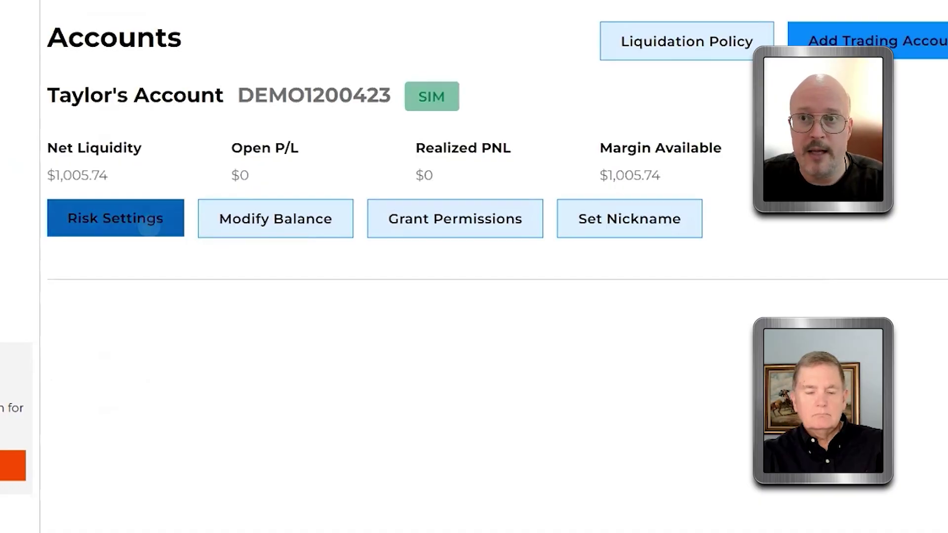
# Step: Reopen Risk Settings and scroll down to the lower limit options
pyautogui.click(116, 218)
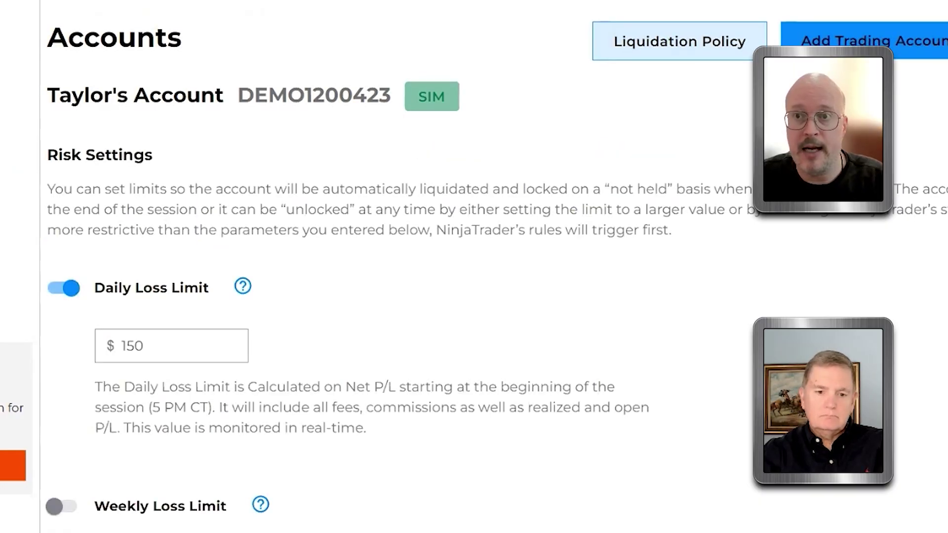
pyautogui.scroll(-2, 395, 296)
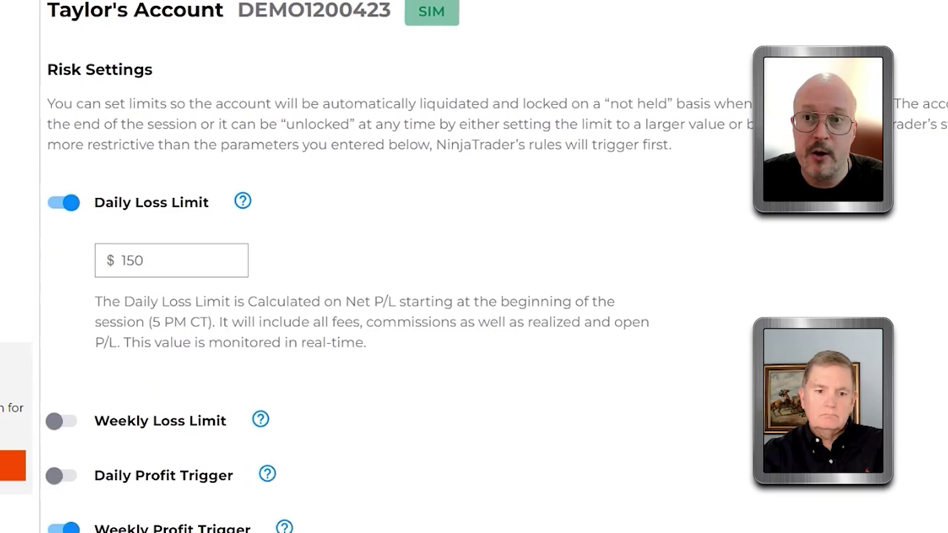
pyautogui.scroll(-12, 475, 267)
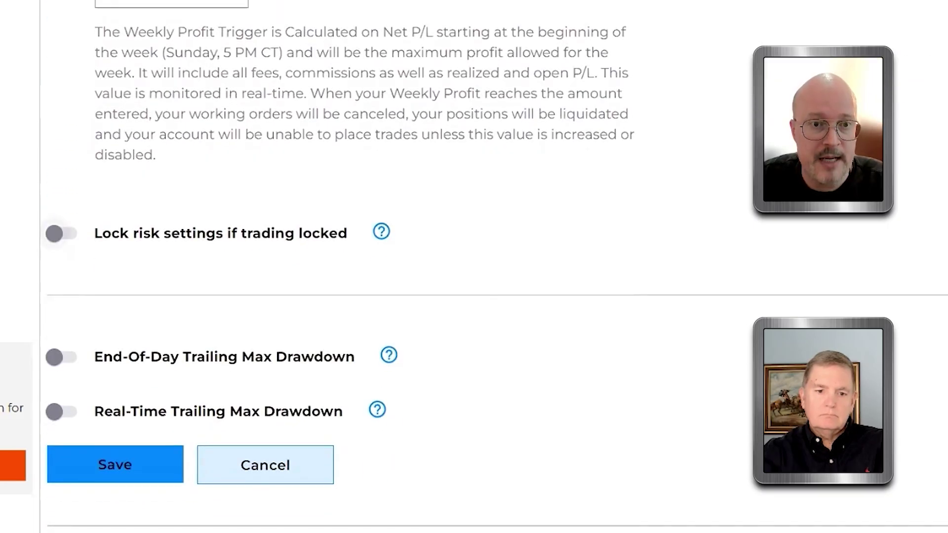
# Step: Turn on 'Lock risk settings if trading locked', then return up to the Weekly Loss Limit
pyautogui.click(63, 233)
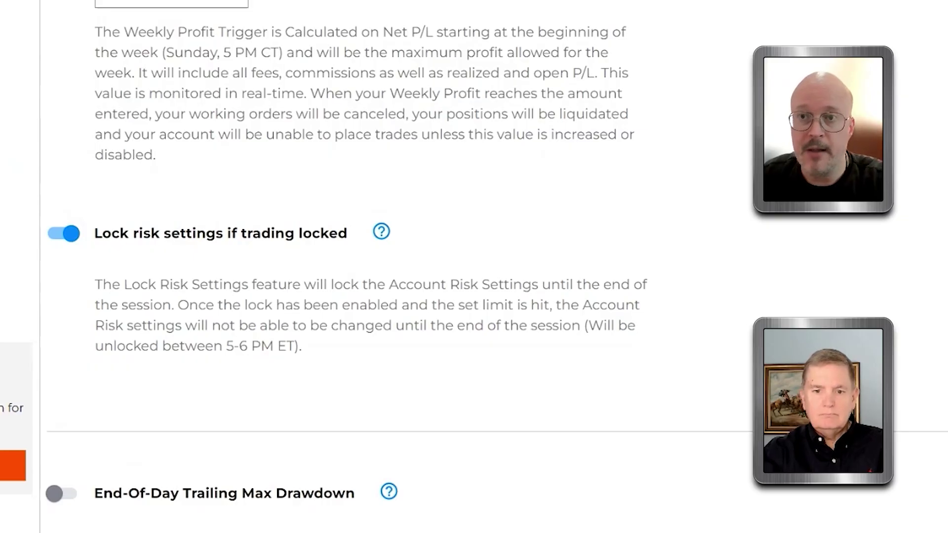
pyautogui.scroll(7, 346, 267)
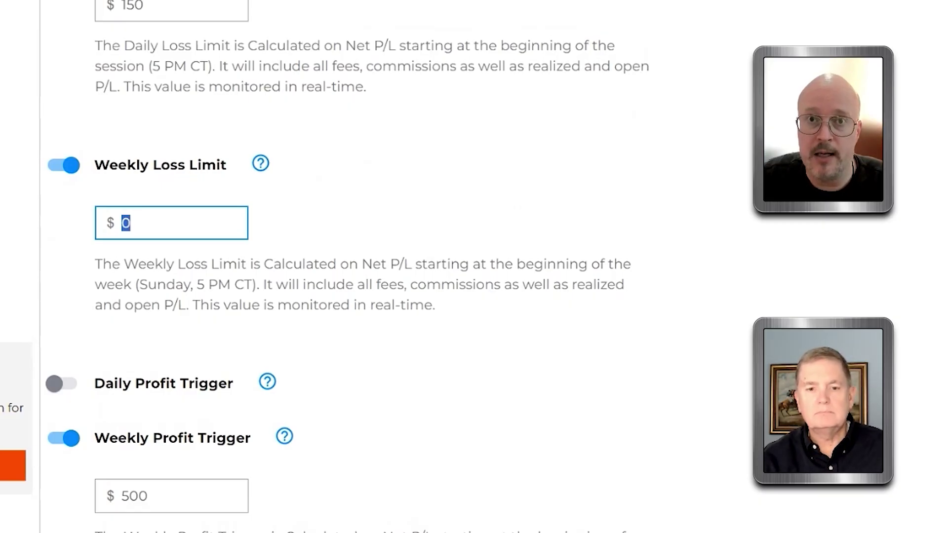
# Step: Replace the End-Of-Day Trailing Max Drawdown with a $400 Real-Time Trailing Max Drawdown
pyautogui.scroll(-5, 346, 267)
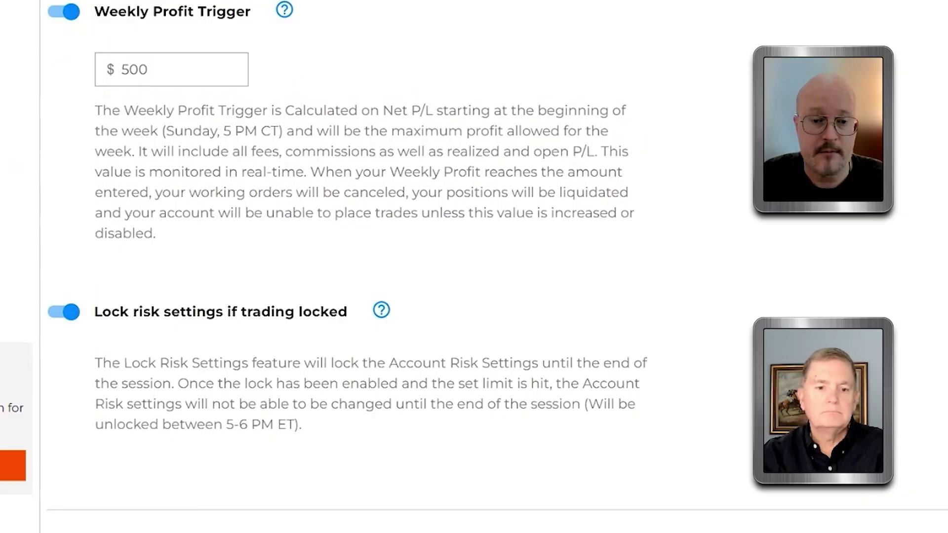
pyautogui.scroll(-5, 346, 266)
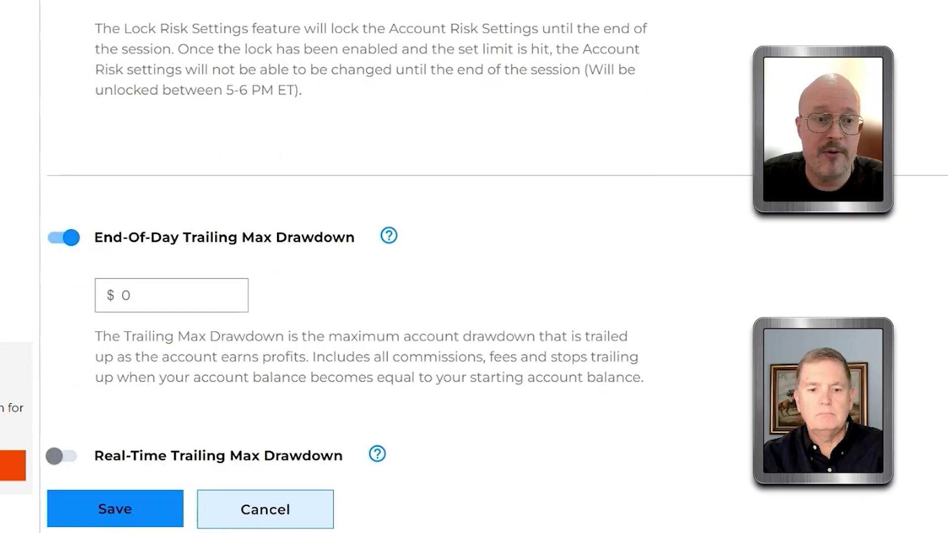
pyautogui.click(64, 237)
pyautogui.click(62, 292)
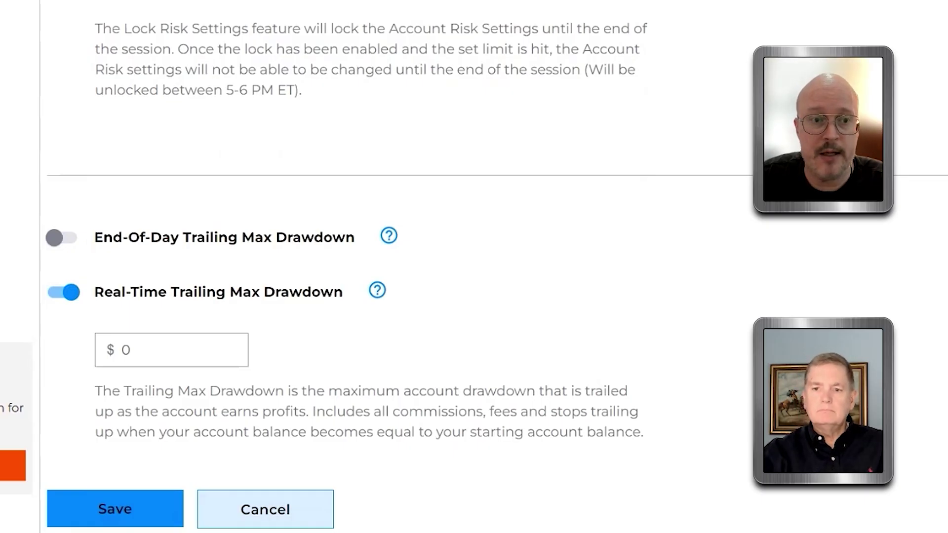
pyautogui.doubleClick(126, 351)
pyautogui.write('400')
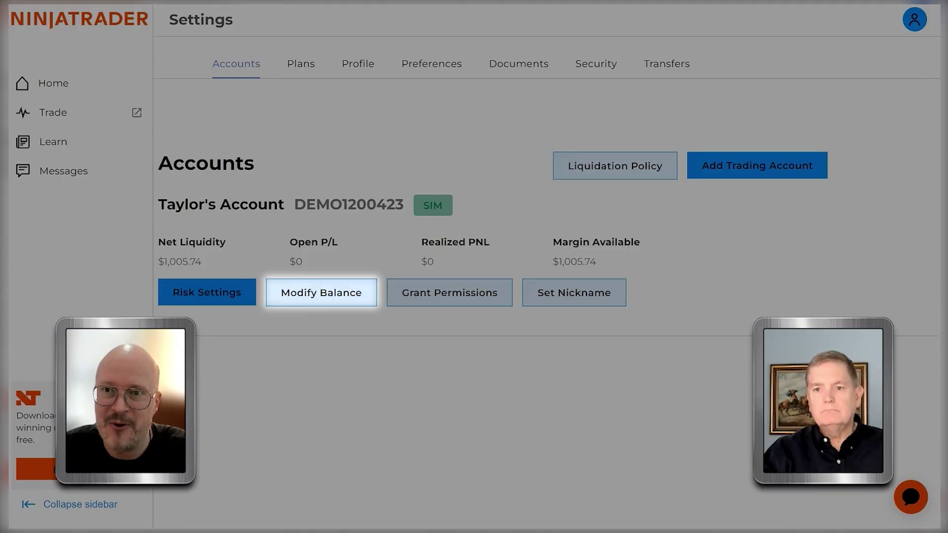
pyautogui.press('Return')
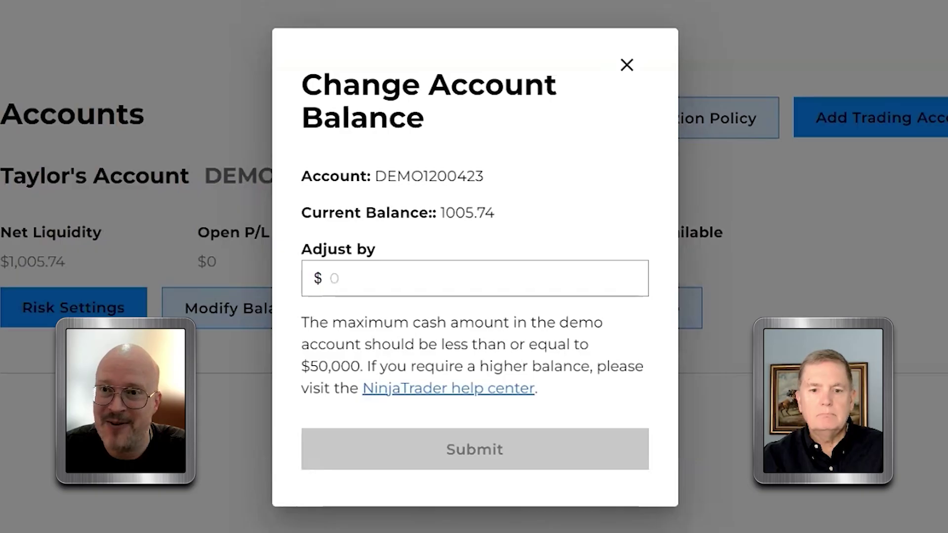
# Step: Adjust the demo account balance by -500, bringing it to 505.74
pyautogui.click(330, 278)
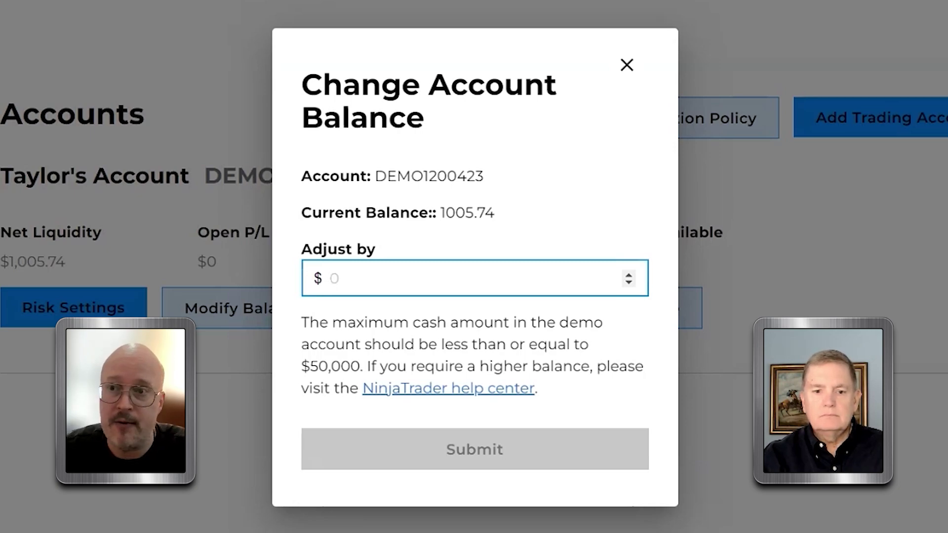
pyautogui.write('-')
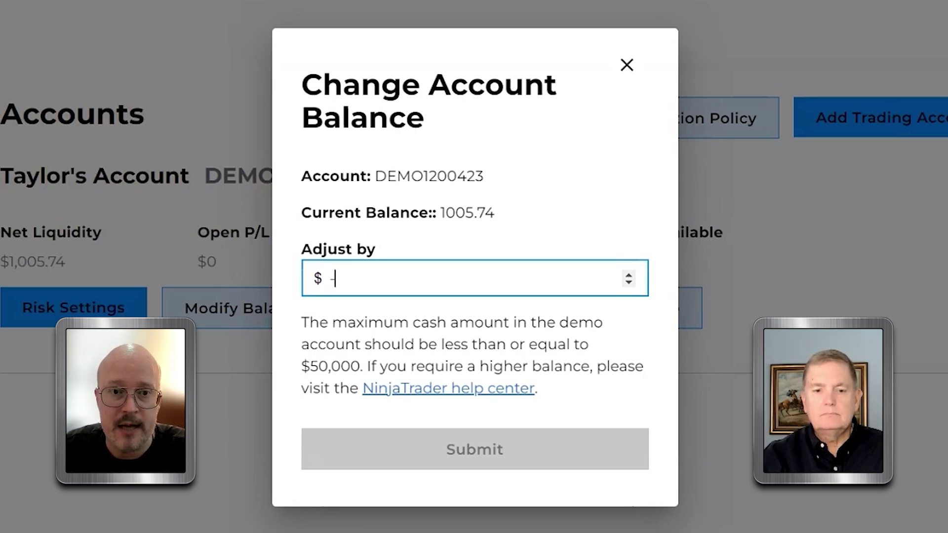
pyautogui.write('500')
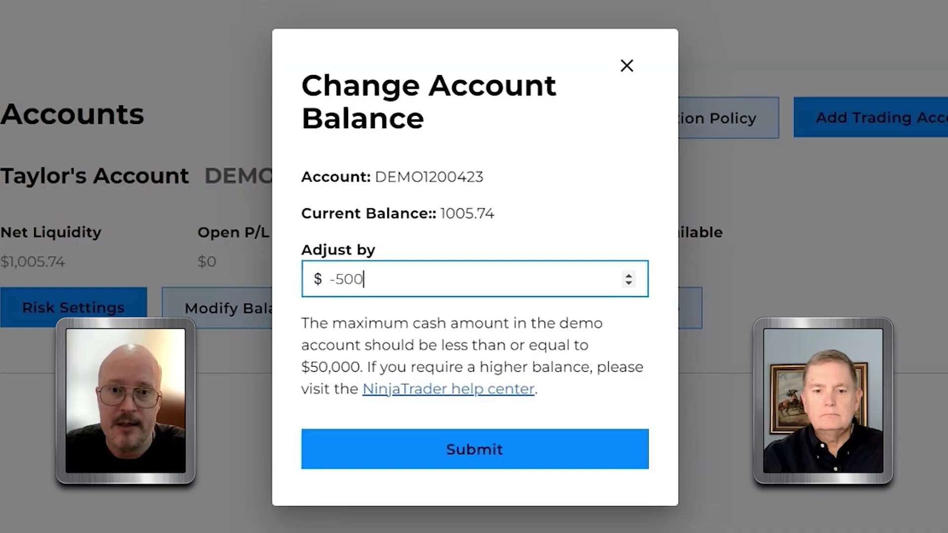
pyautogui.press('Return')
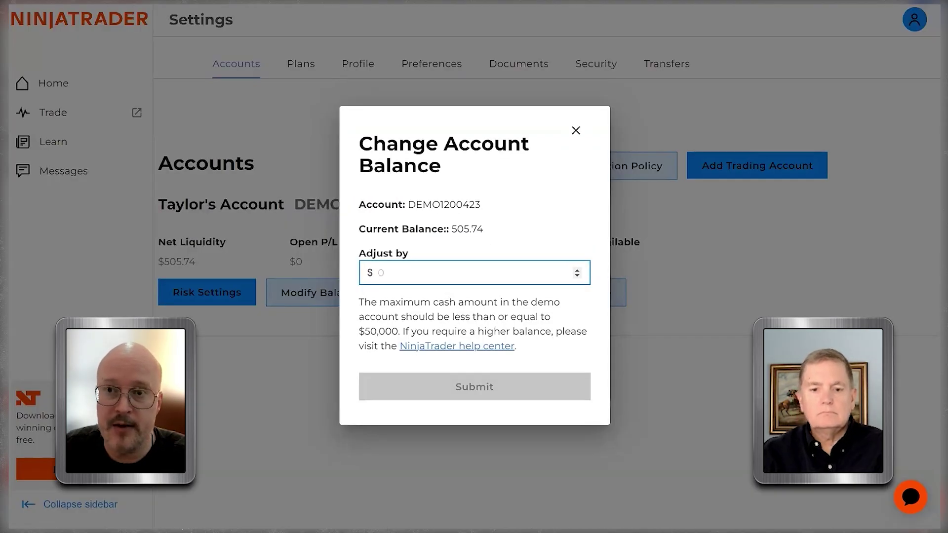
# Step: Close the Change Account Balance dialog
pyautogui.press('Escape')
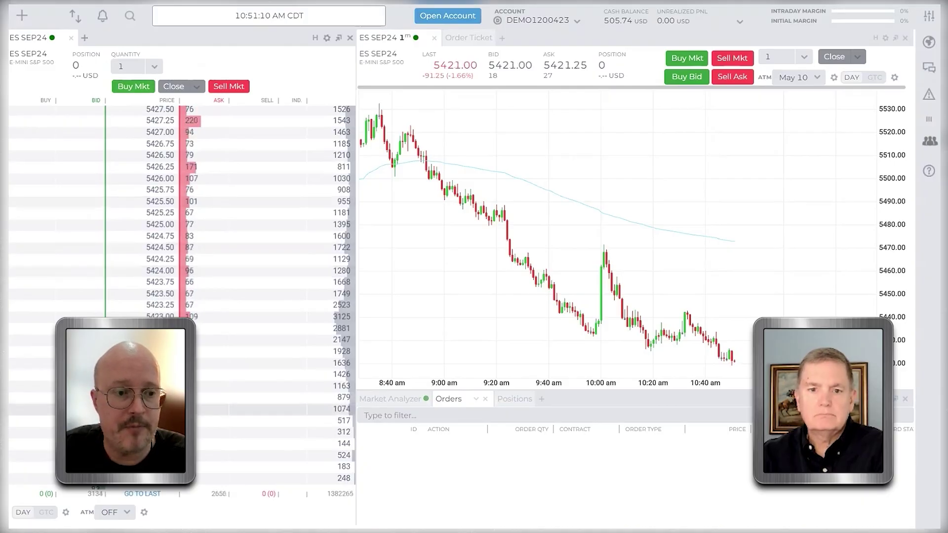
# Step: Attach a saved ATM strategy to orders and flatten the MES SEP24 position
pyautogui.click(115, 512)
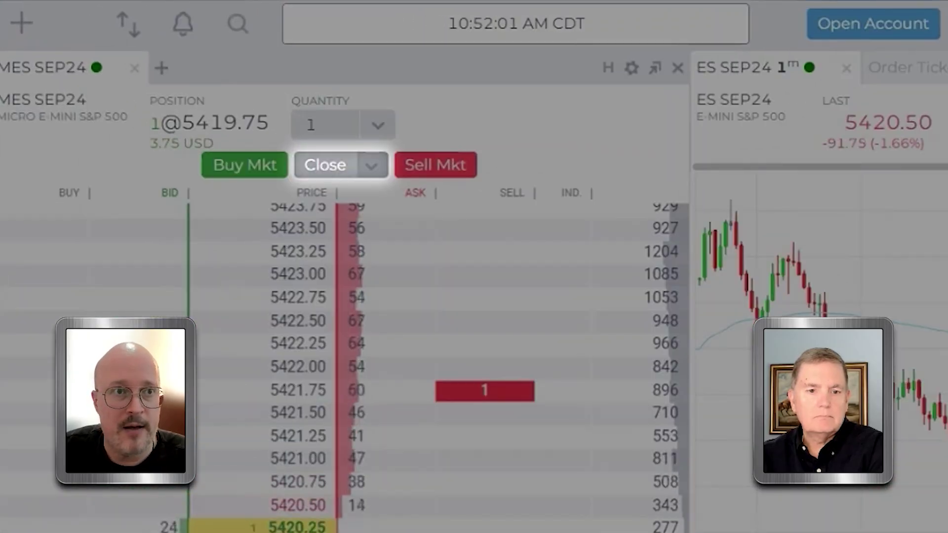
pyautogui.click(173, 87)
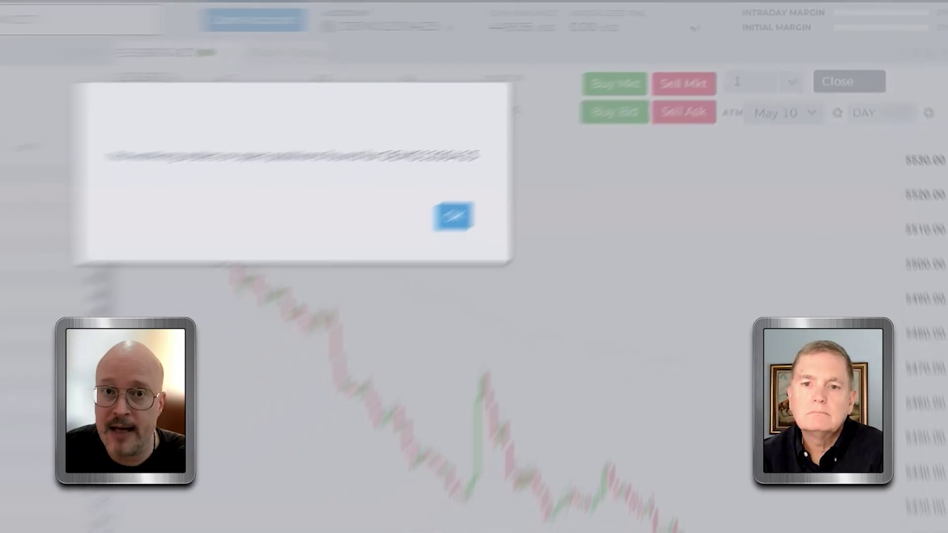
# Step: Dismiss the no-open-positions notice
pyautogui.press('Return')
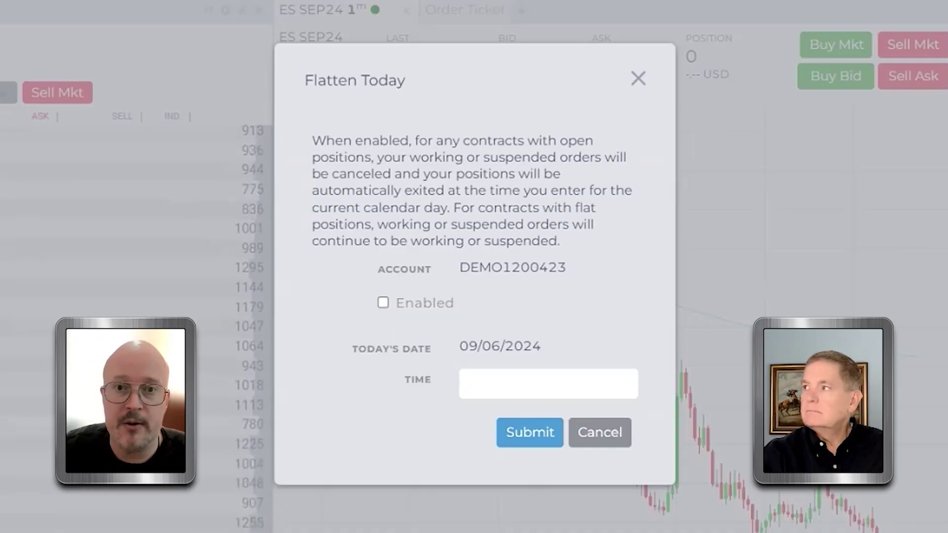
# Step: Enable Flatten Today for the account with the flatten hour set to 15
pyautogui.click(383, 303)
pyautogui.click(548, 383)
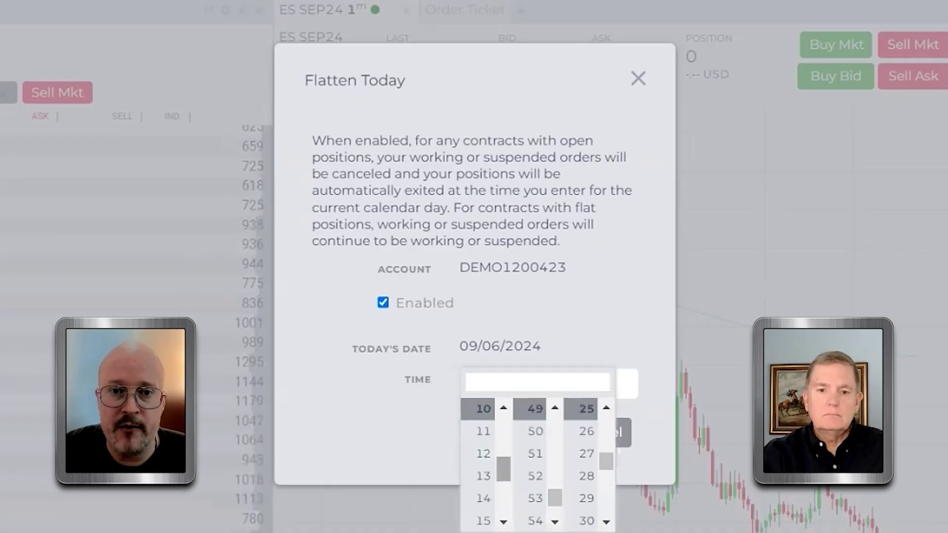
pyautogui.click(484, 521)
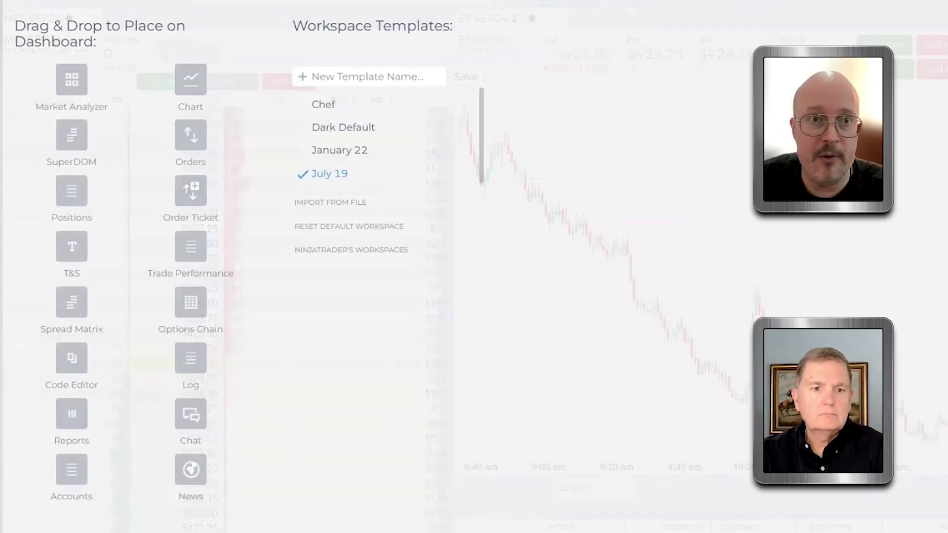
# Step: Close the Workspace Templates panel and show the Positions tab
pyautogui.click(22, 15)
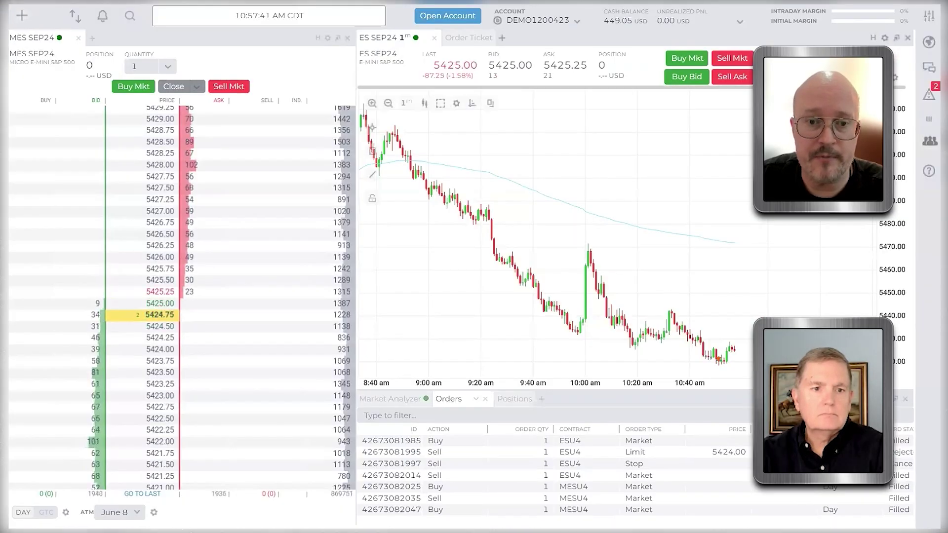
pyautogui.click(515, 399)
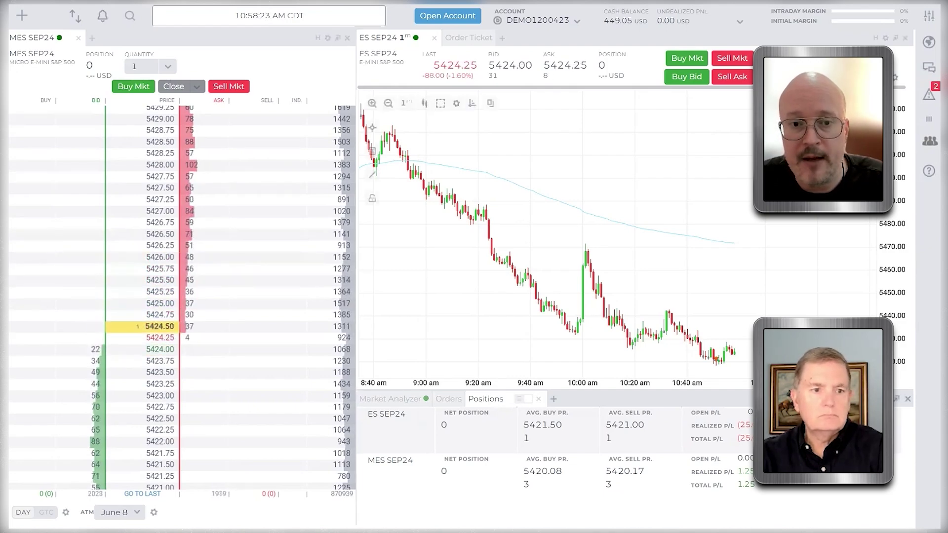
# Step: Show today's ESU4 and MESU4 orders with filled, canceled and rejected statuses in the Orders list
pyautogui.click(449, 399)
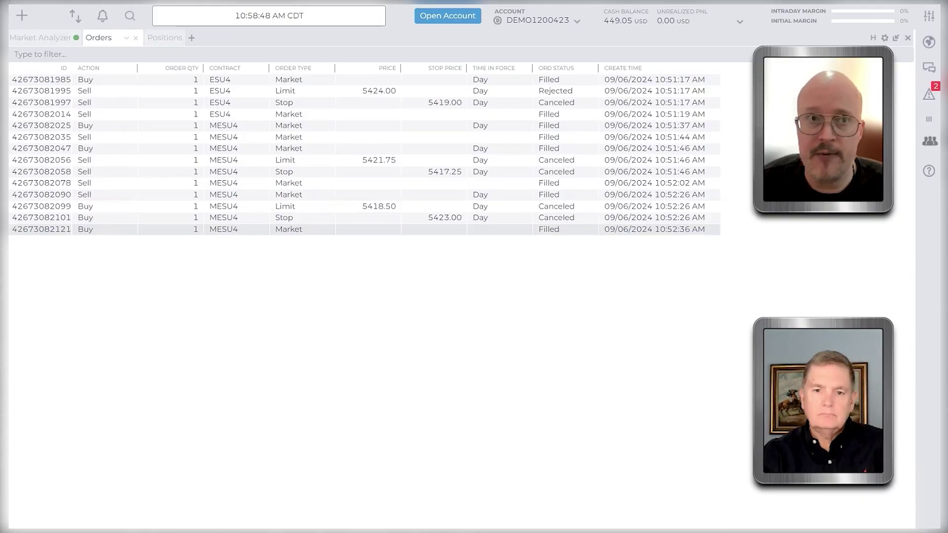
# Step: Switch to Positions to see realized P/L: ES SEP24 (25.00) loss, MES SEP24 1.25 gain
pyautogui.click(165, 38)
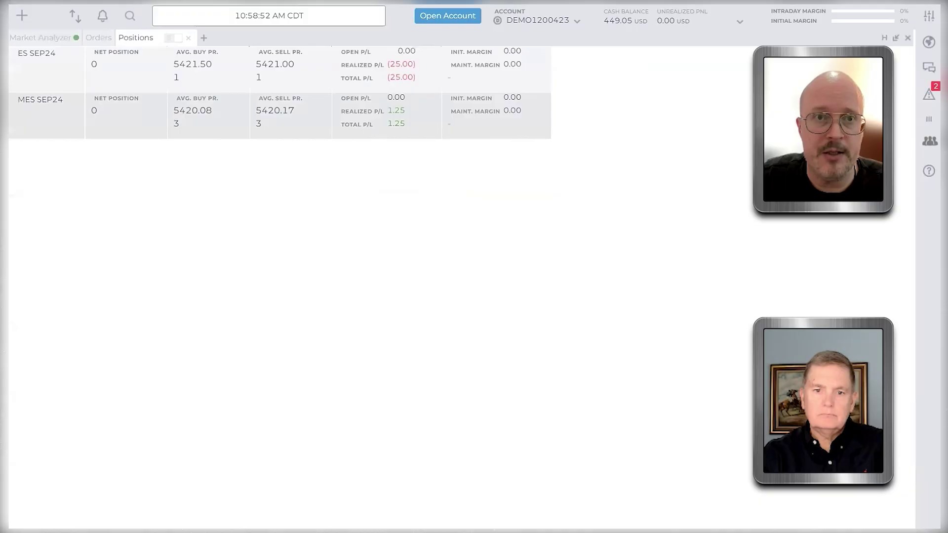